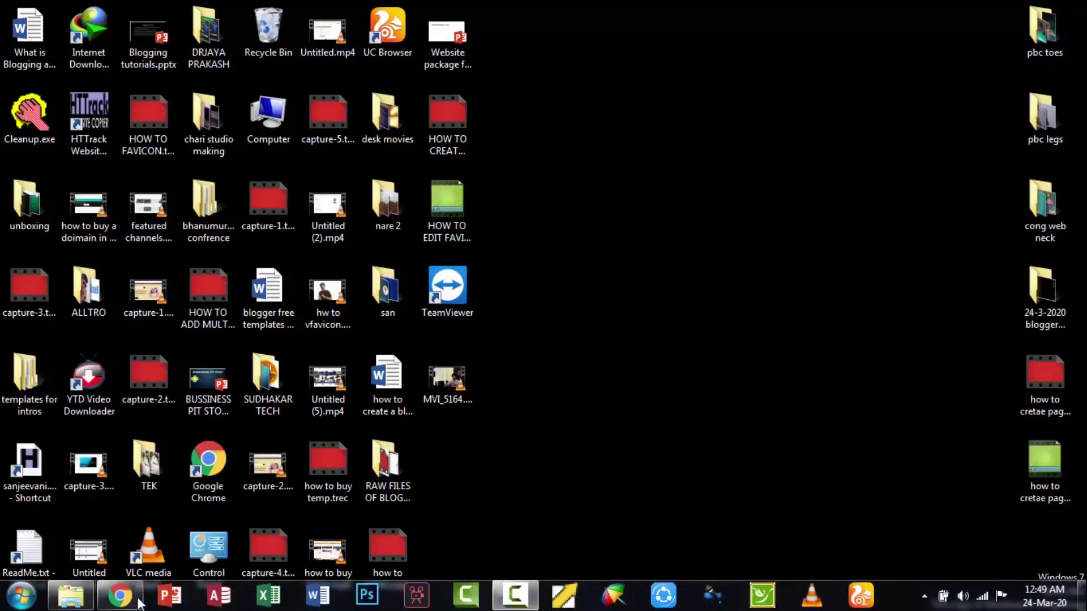
Step: Open the PRAWINTECH2 blog's empty Privacy Policy page in Chrome, then open a new tab
click(114, 599)
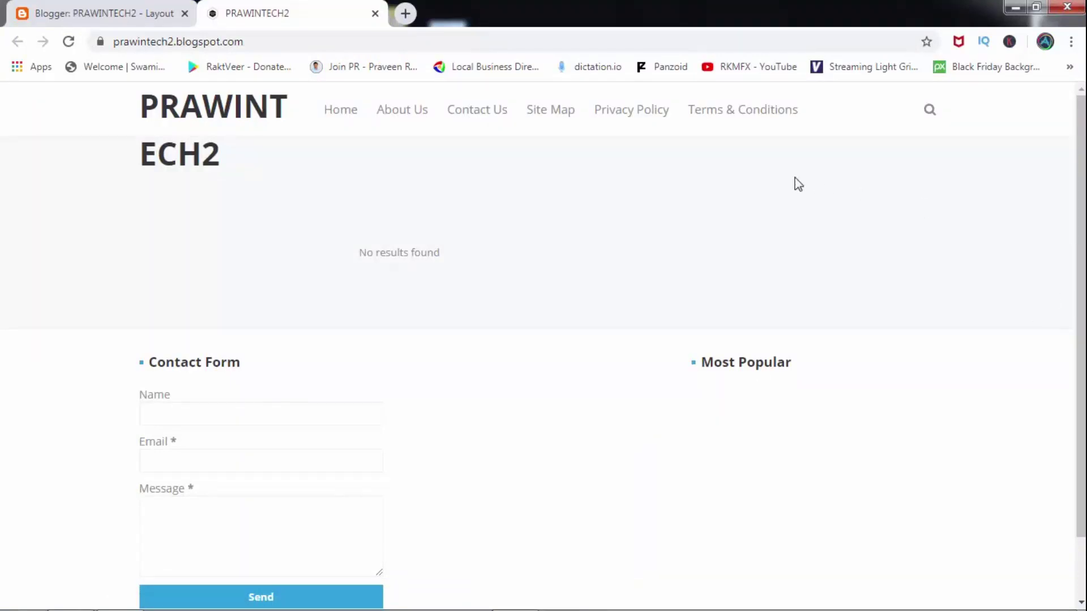
click(633, 115)
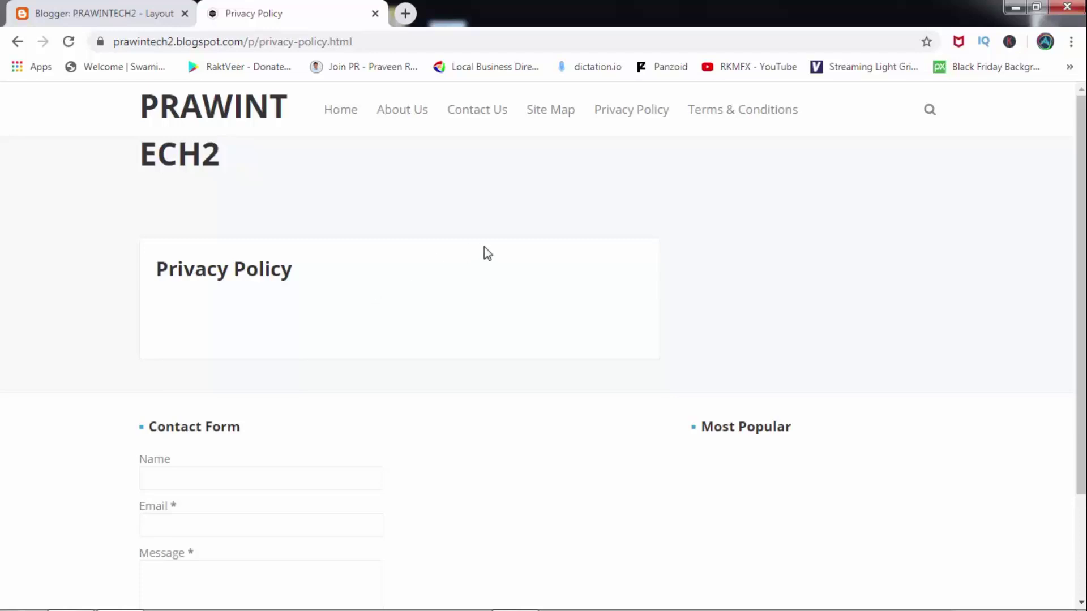
click(405, 15)
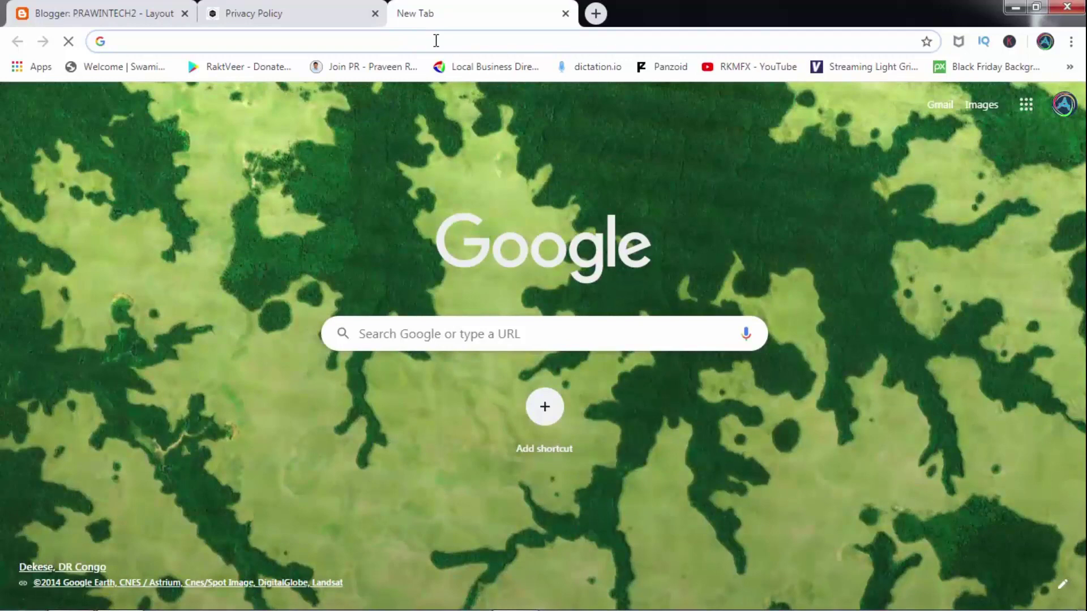
Step: Search Google for 'privacy policy generator for dasens' and open the privacypolicygenerator.info result
text(privacy policy)
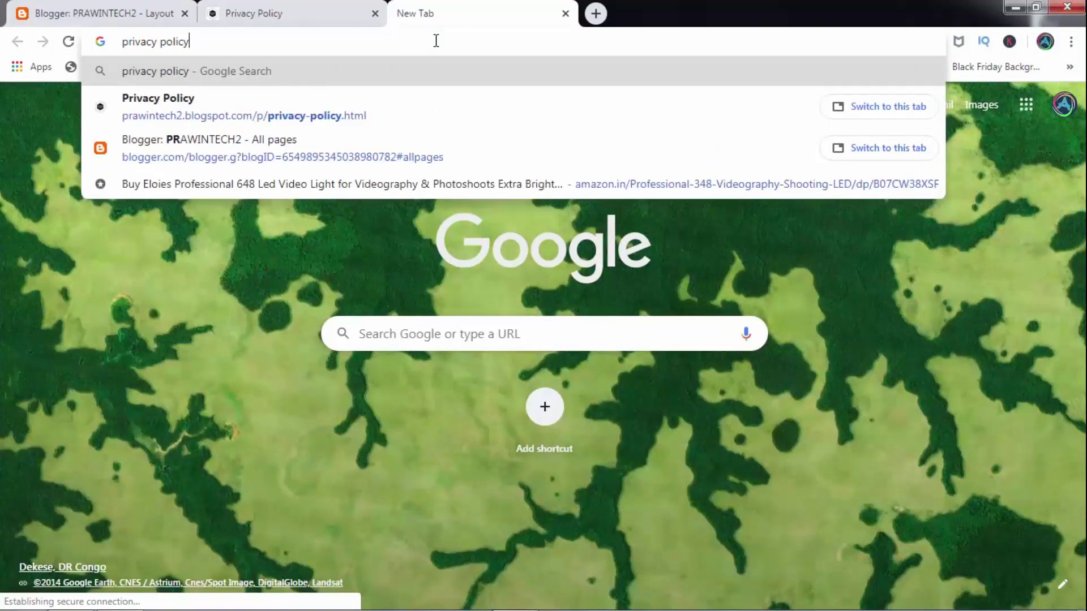
text( generator )
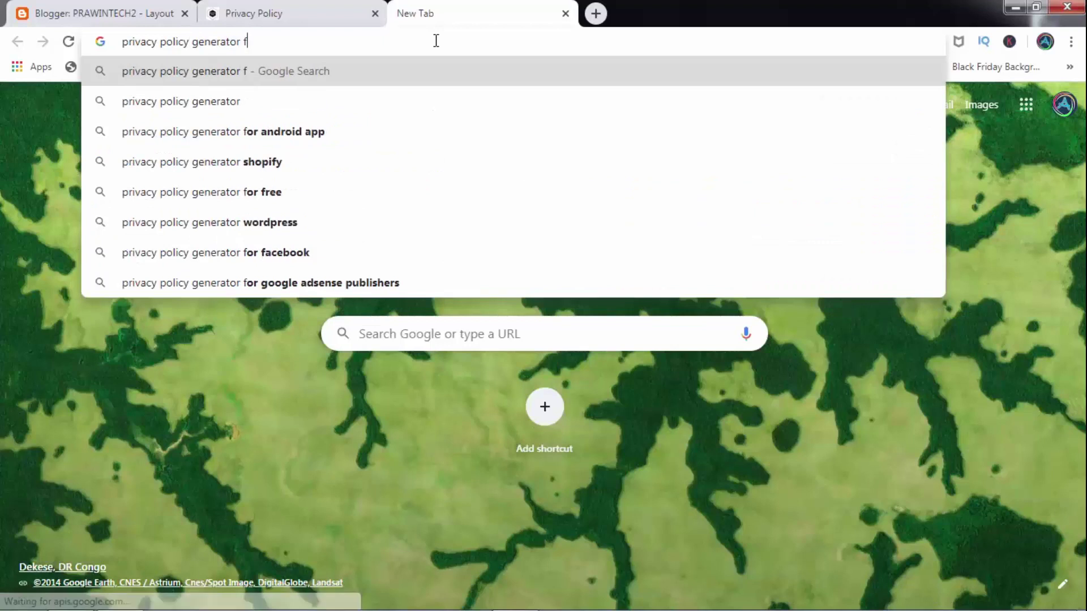
text(for dasens)
key(Return)
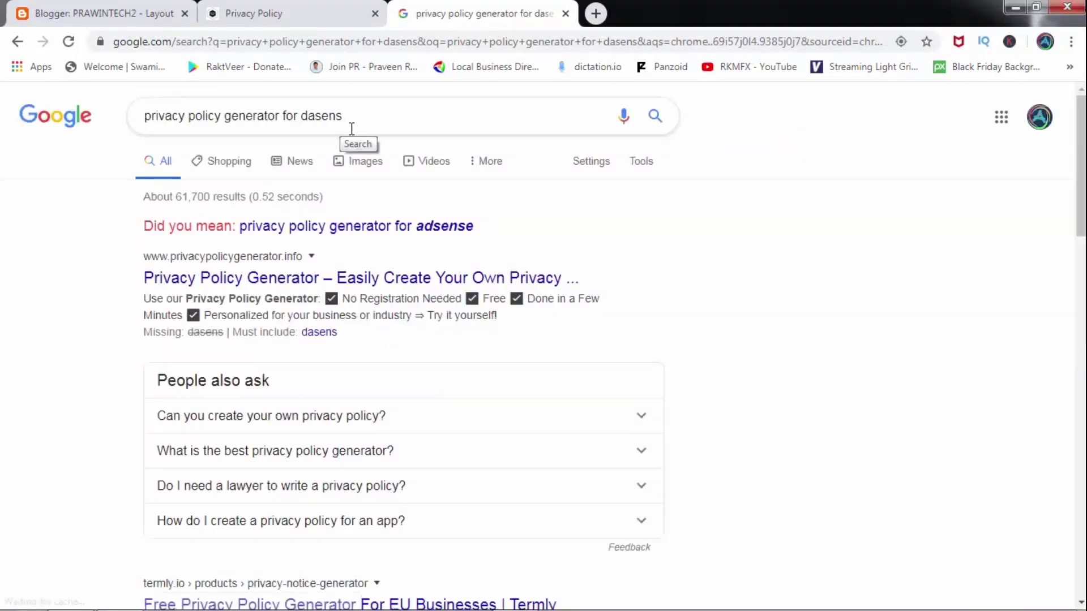
click(261, 280)
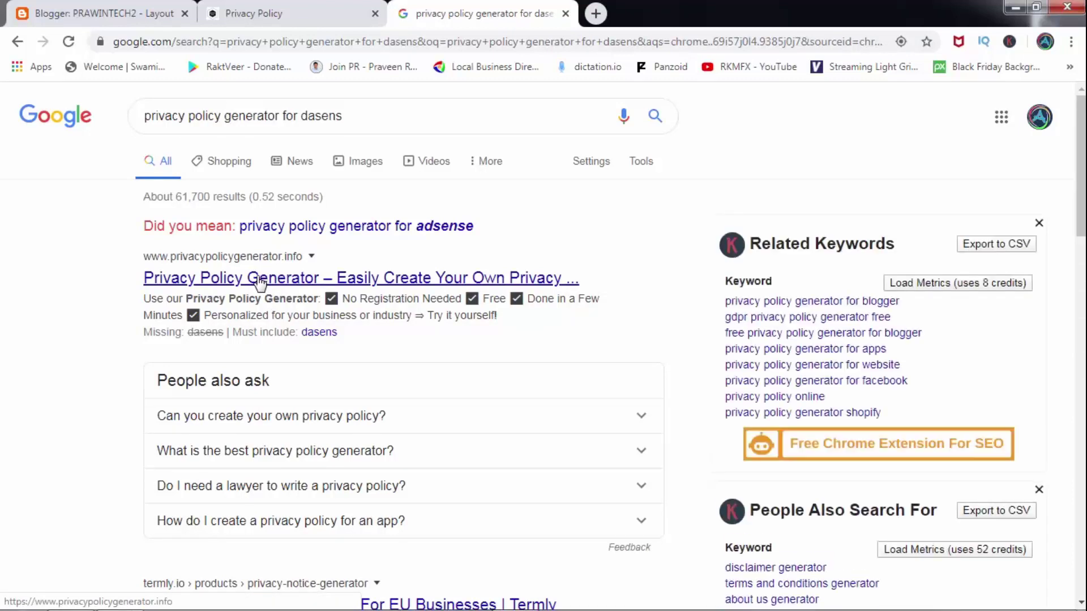
click(363, 278)
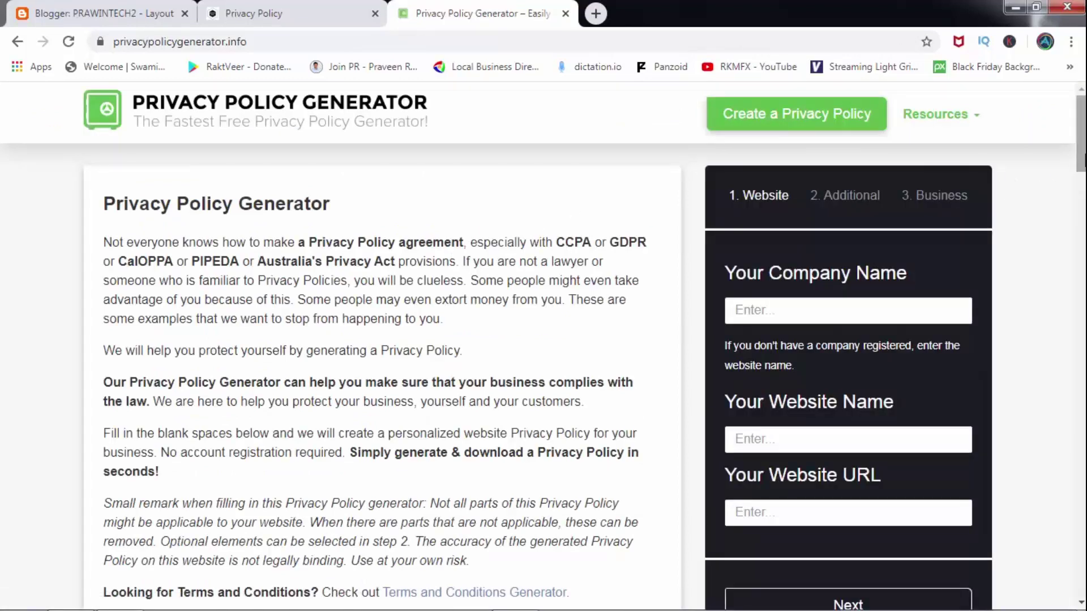
Step: Enter 'prawin tech 2' as both the company name and the website name
scroll(991, 170, down, 3)
click(876, 173)
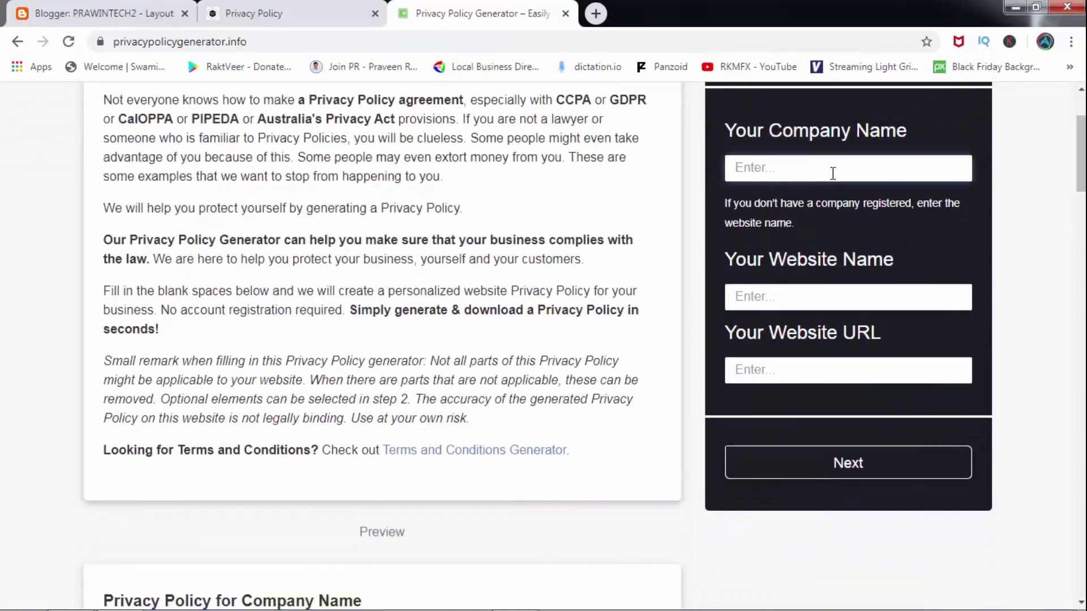
text(prawin tech 2)
key(ctrl+a)
key(ctrl+c)
click(825, 308)
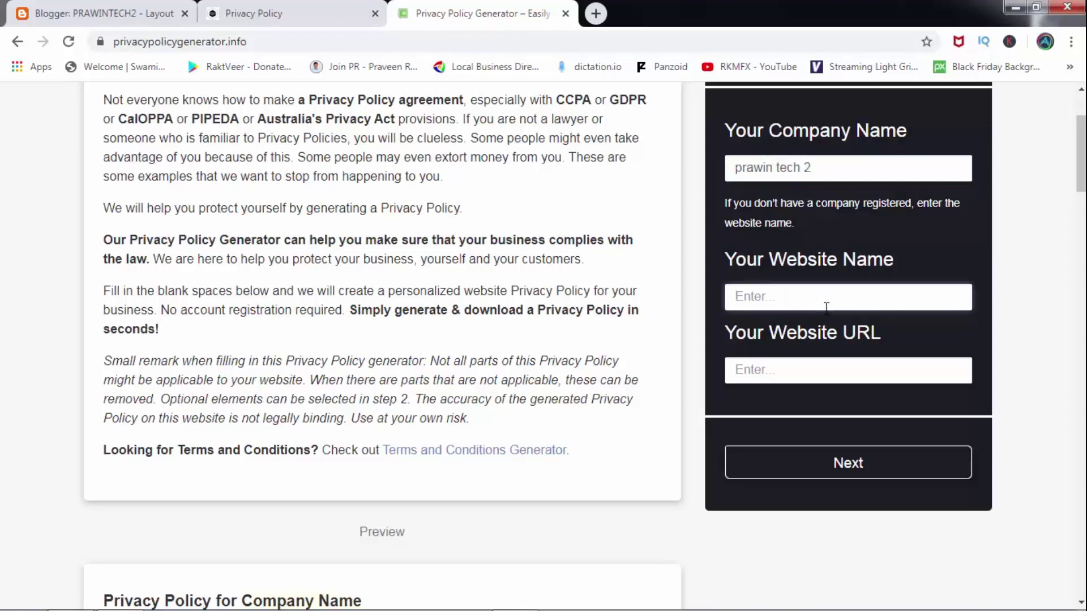
key(ctrl+v)
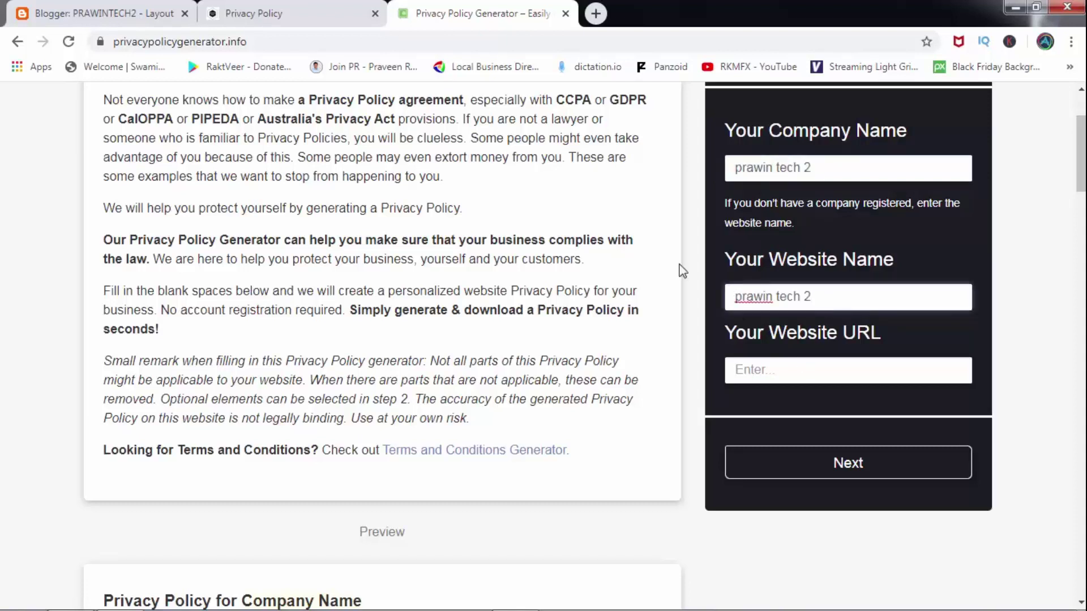
Step: Copy the blog's address into the Website URL field and continue to the Additional step
click(314, 7)
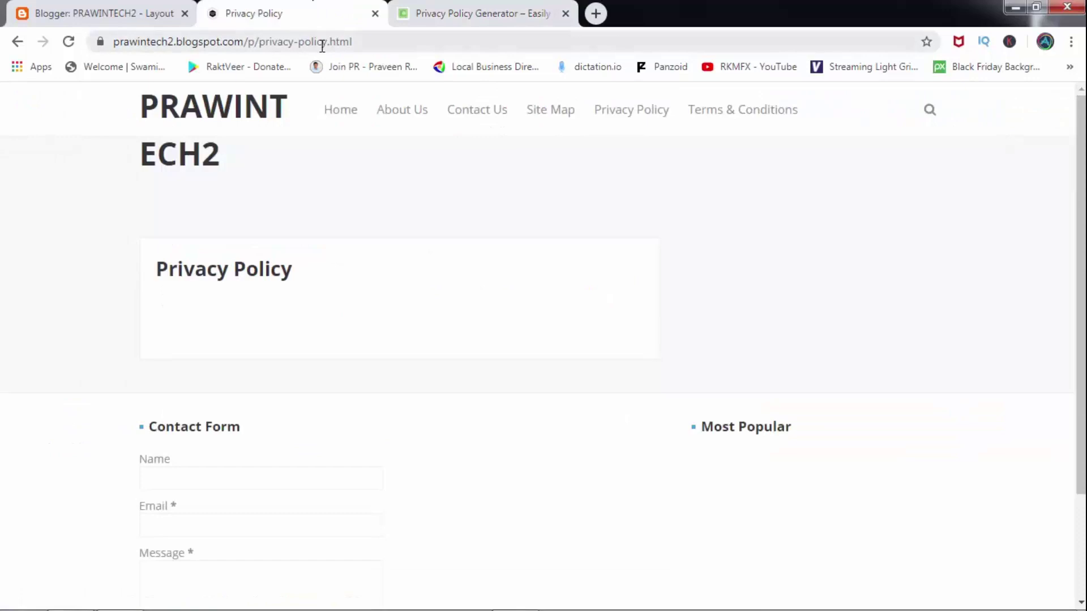
drag(248, 41, 89, 59)
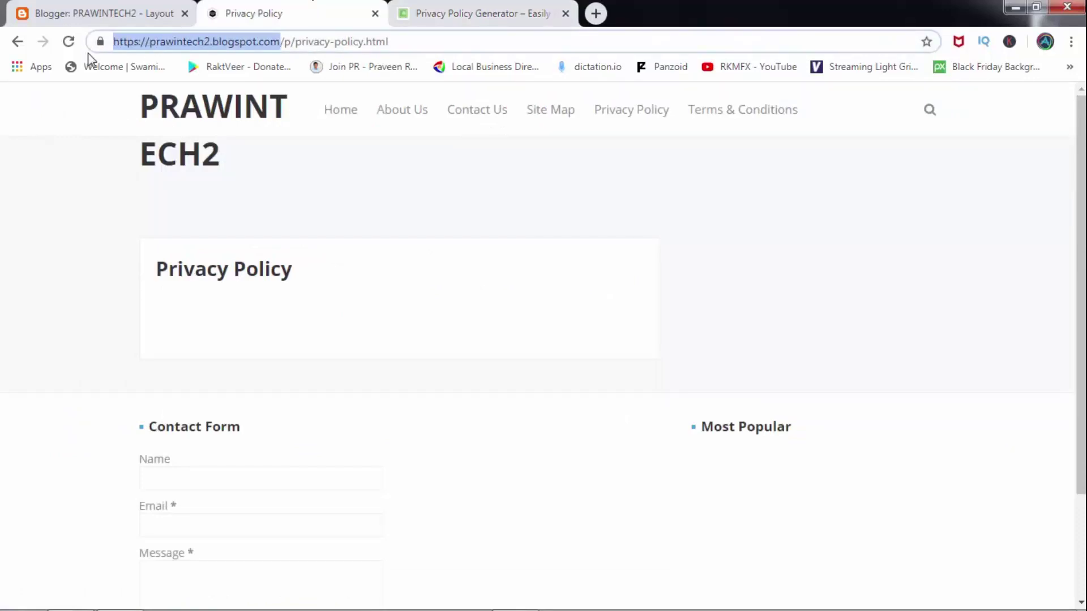
click(462, 8)
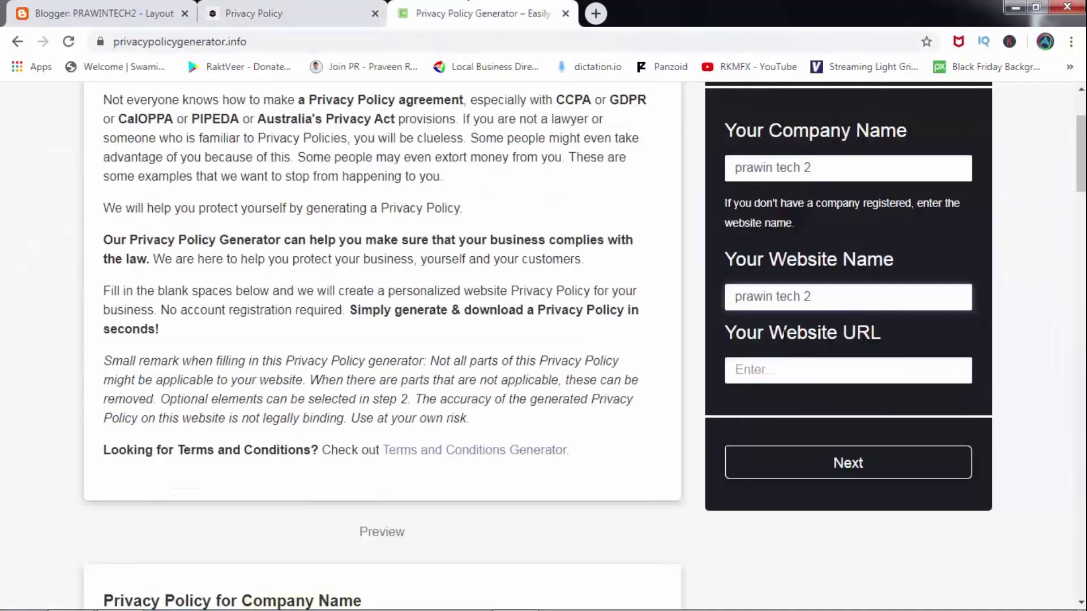
click(834, 363)
key(ctrl+v)
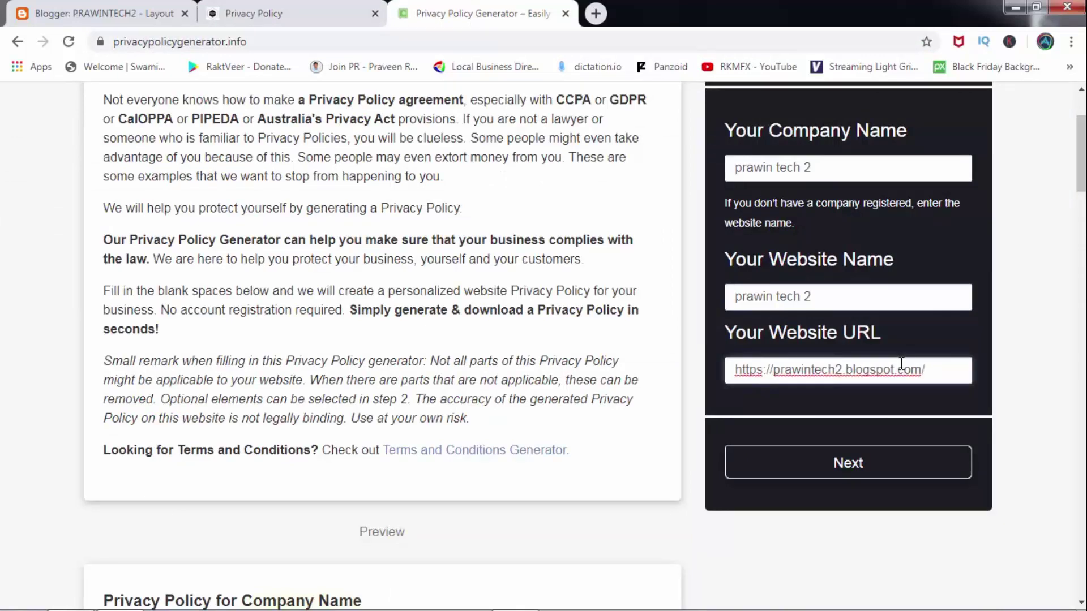
click(833, 462)
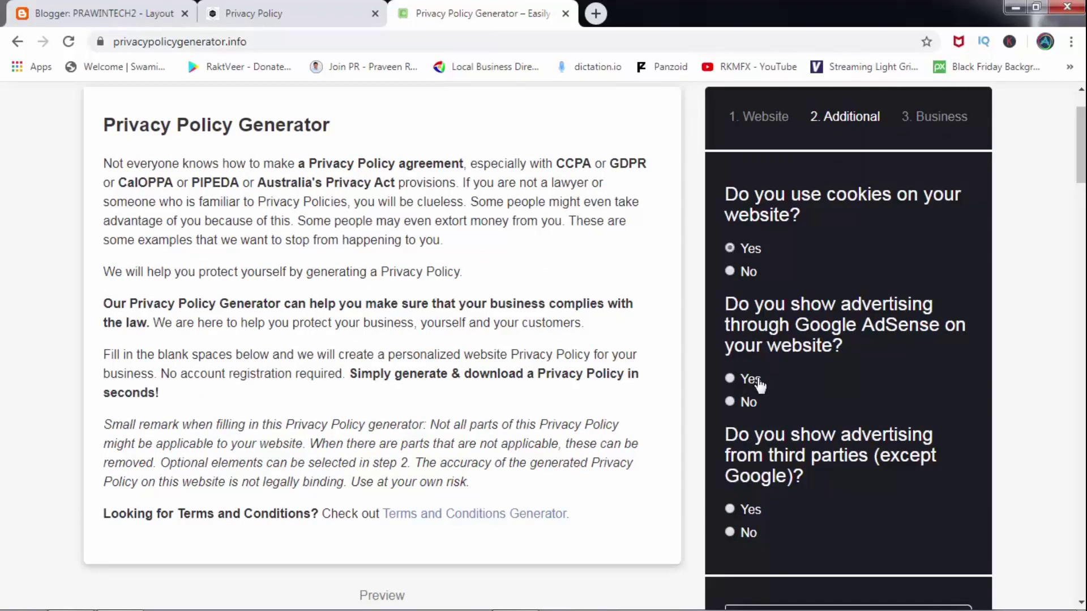
Step: Answer Yes to the cookies and third-party advertising questions and continue to the Business step
click(751, 510)
drag(1081, 145, 1081, 173)
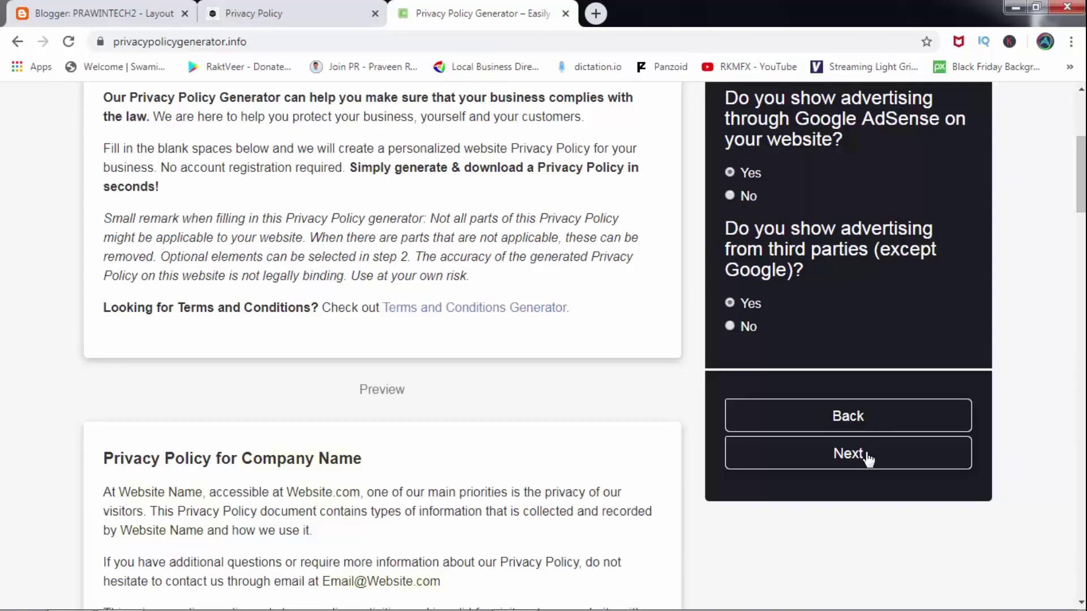
click(868, 458)
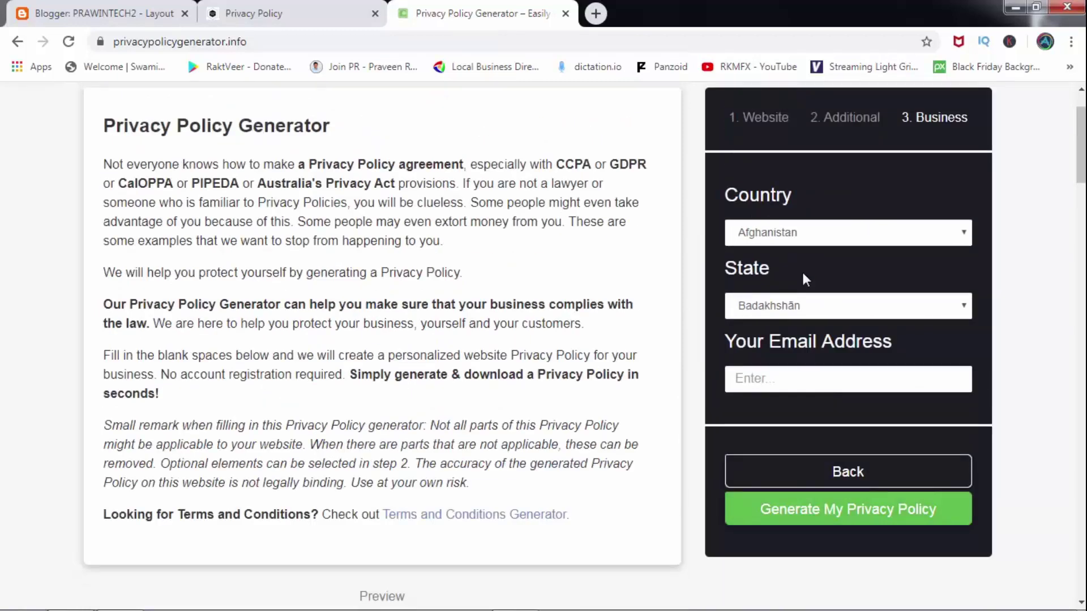
Step: Set the country to India, fill in the saved e-mail address, and generate the policy
click(792, 239)
key(i)
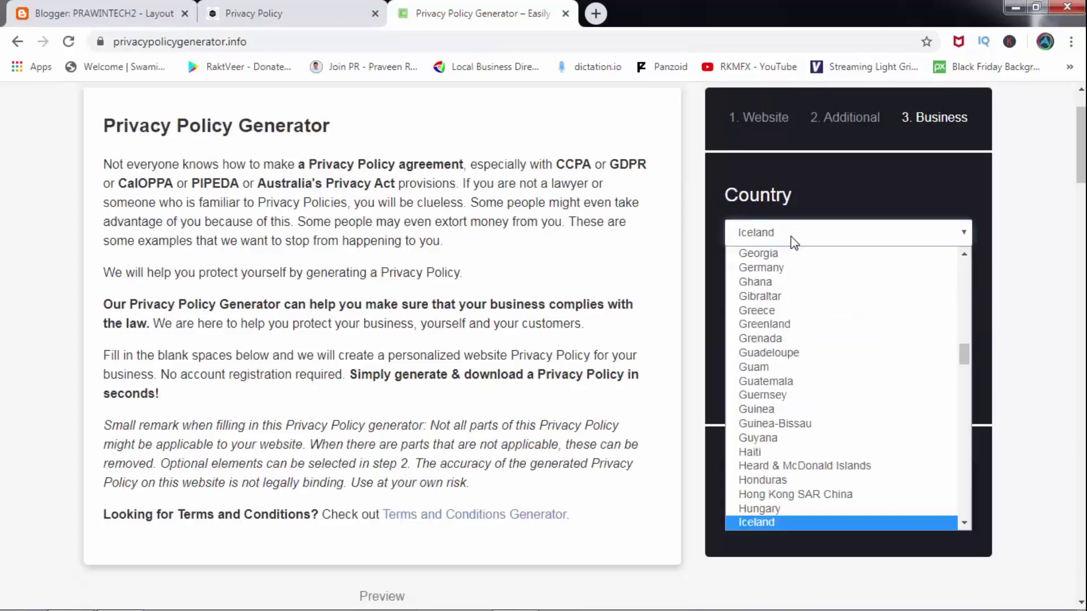
key(n)
key(Return)
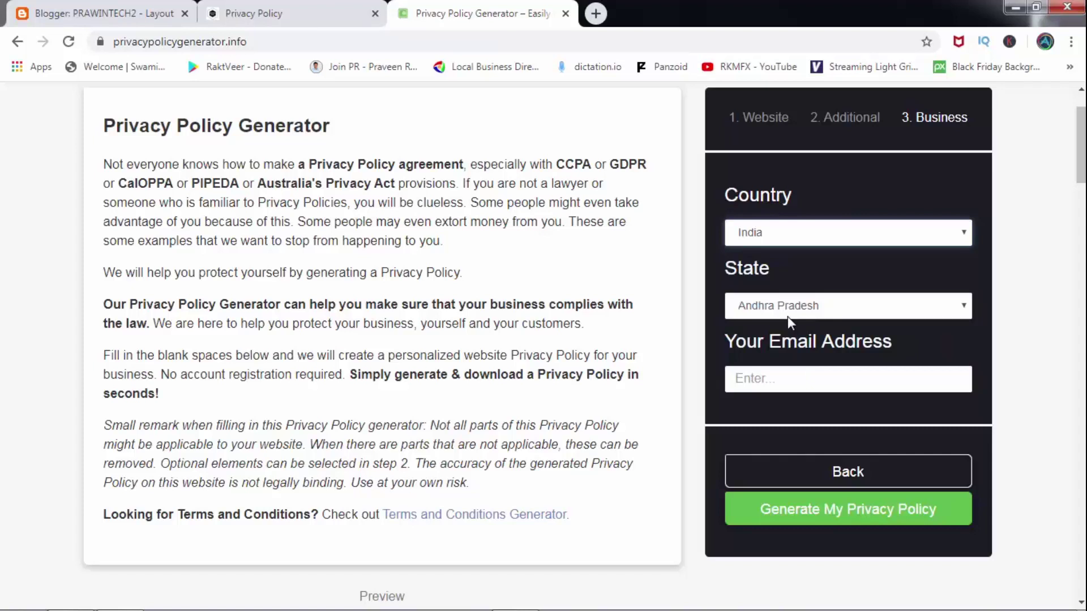
click(774, 380)
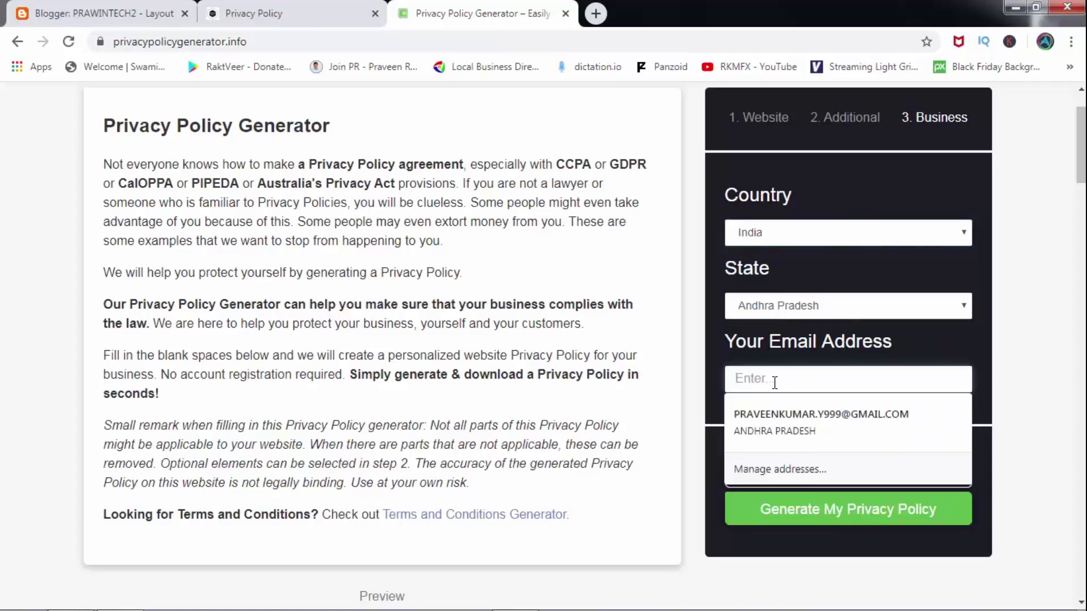
click(762, 417)
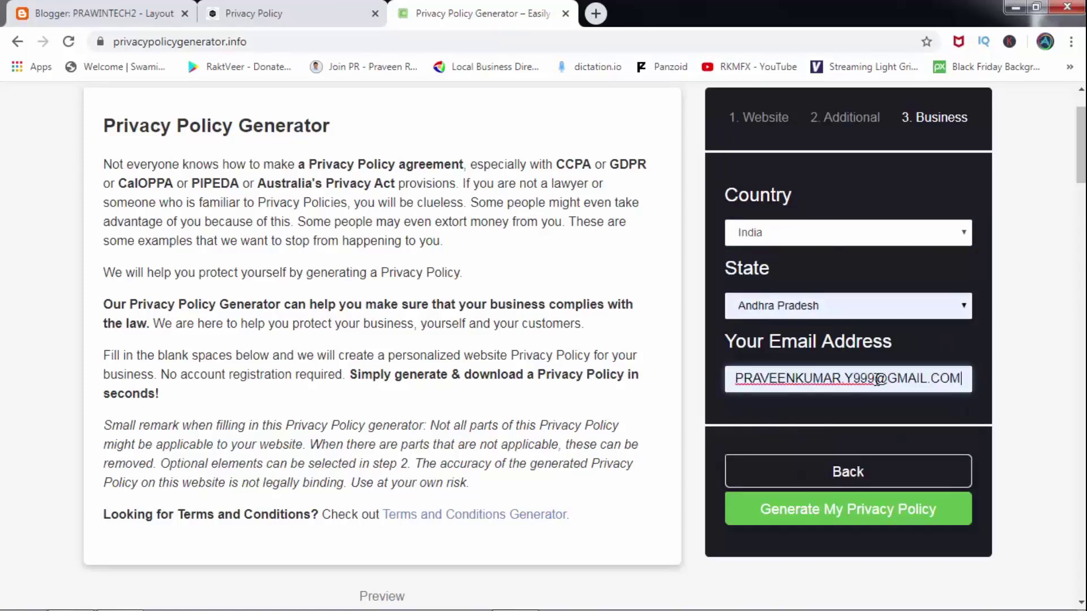
click(840, 511)
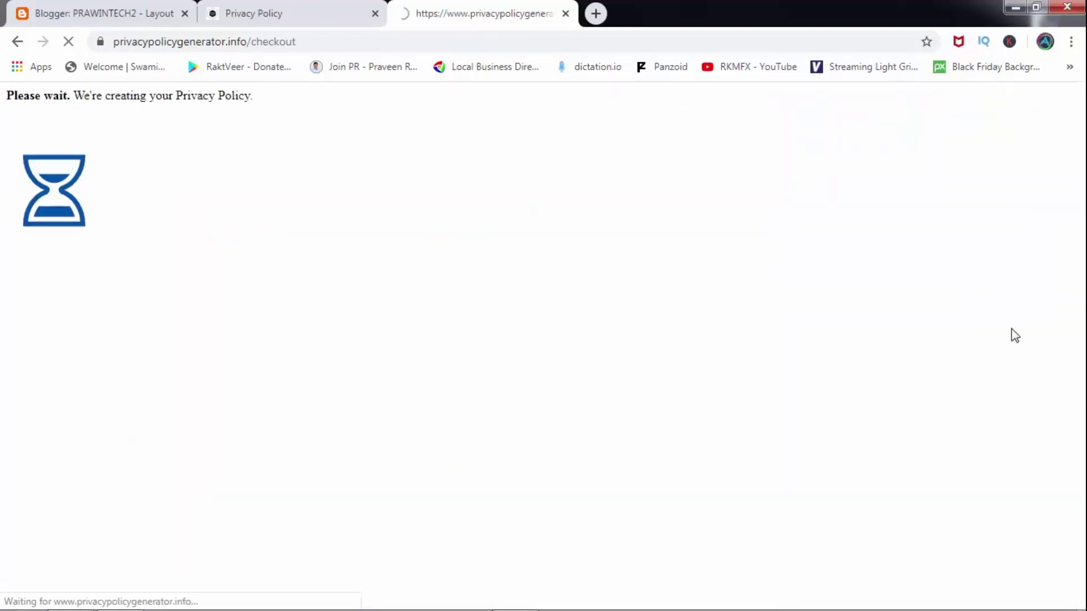
Step: Copy the generated prawin tech 2 policy text to the clipboard and return to the blog's Privacy Policy tab
scroll(704, 204, down, 6)
click(704, 204)
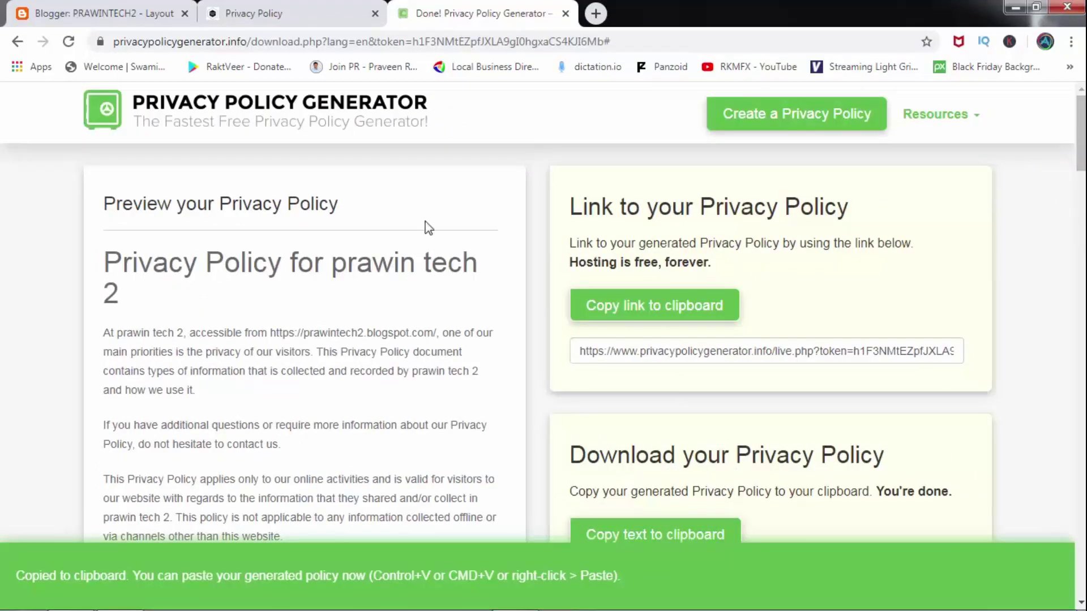
mouse_move(1083, 124)
mouse_down()
mouse_move(1083, 347)
mouse_move(1083, 144)
mouse_up()
click(682, 369)
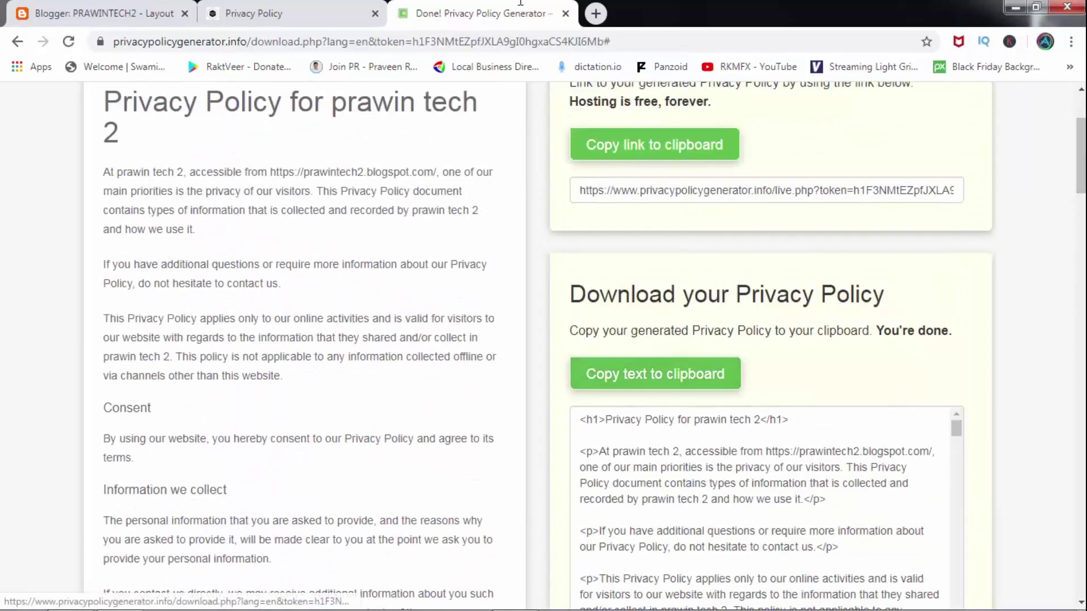
click(285, 9)
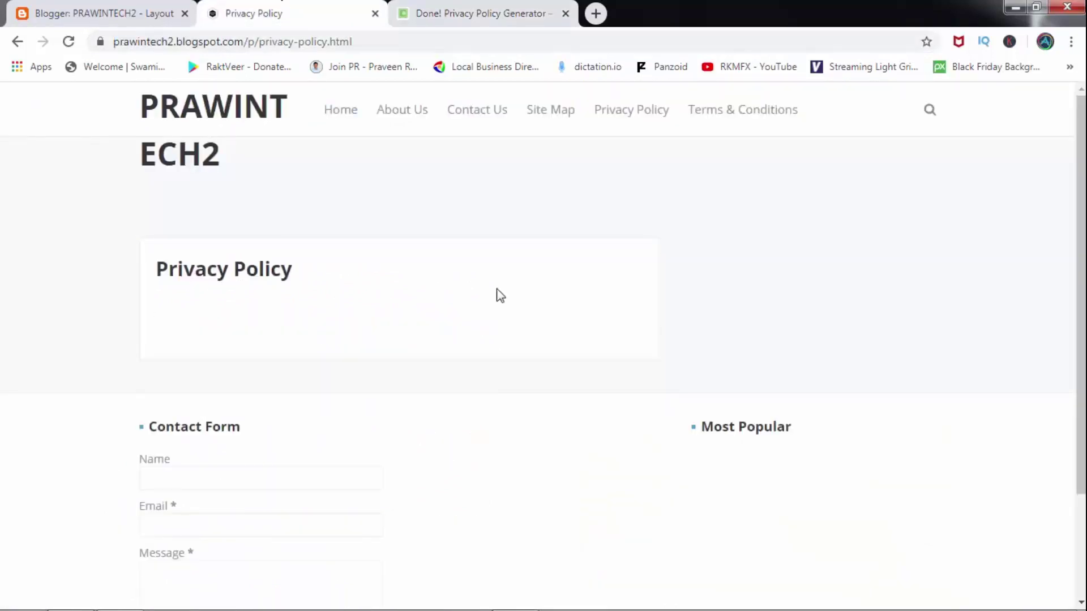
Step: Open the Privacy Policy page in Blogger's page editor and switch it to HTML view
click(114, 10)
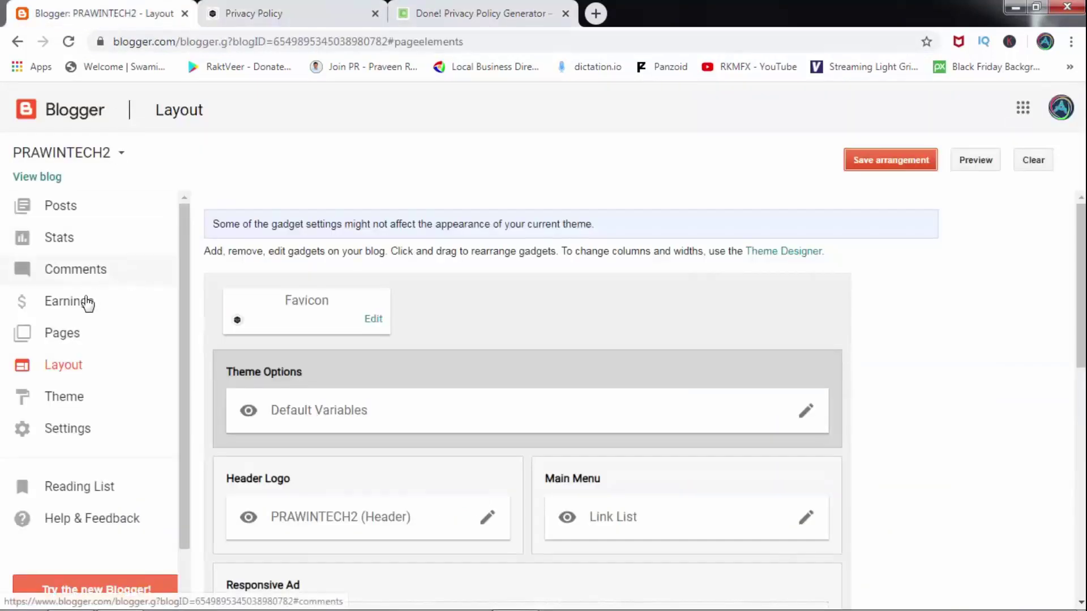
click(62, 334)
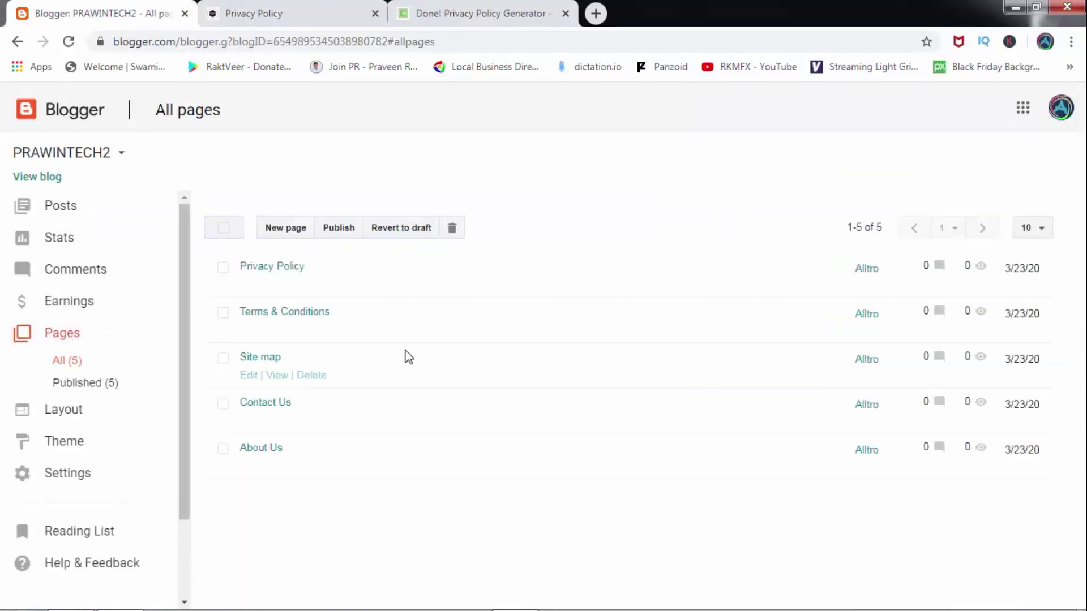
click(252, 286)
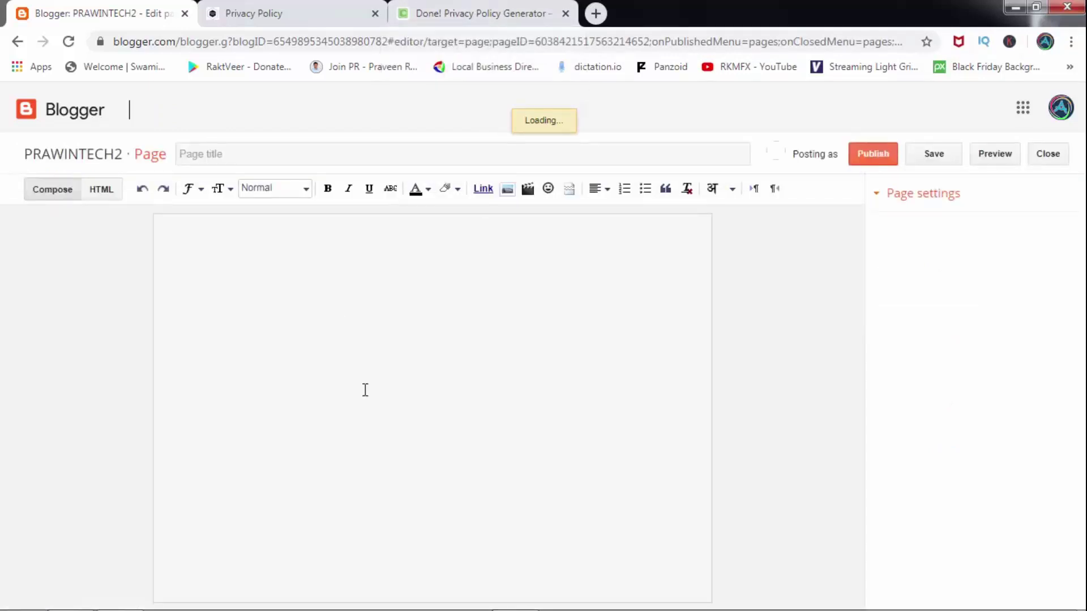
click(395, 301)
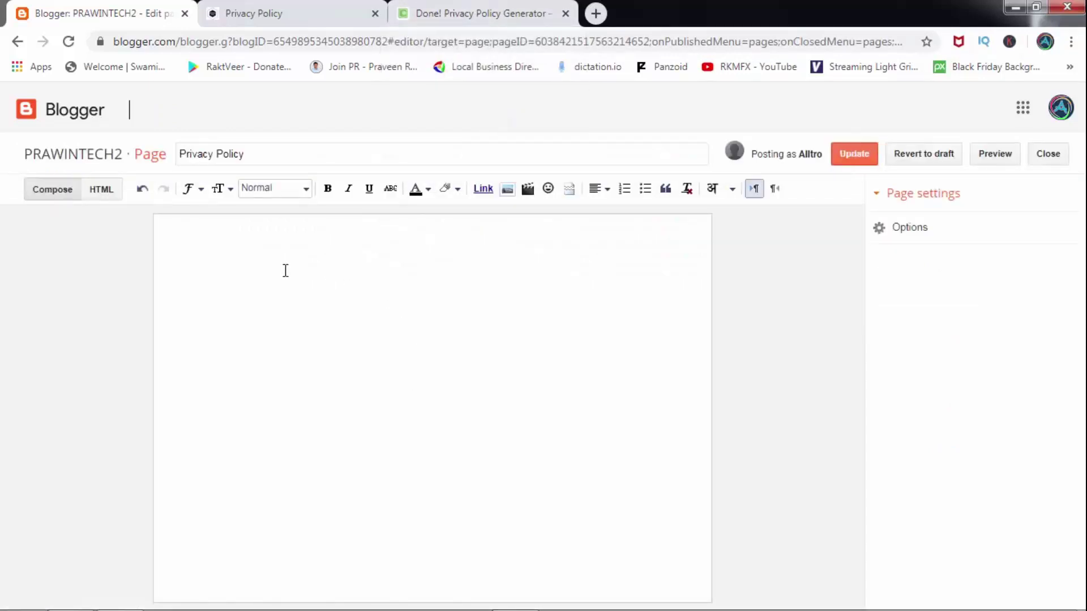
click(98, 195)
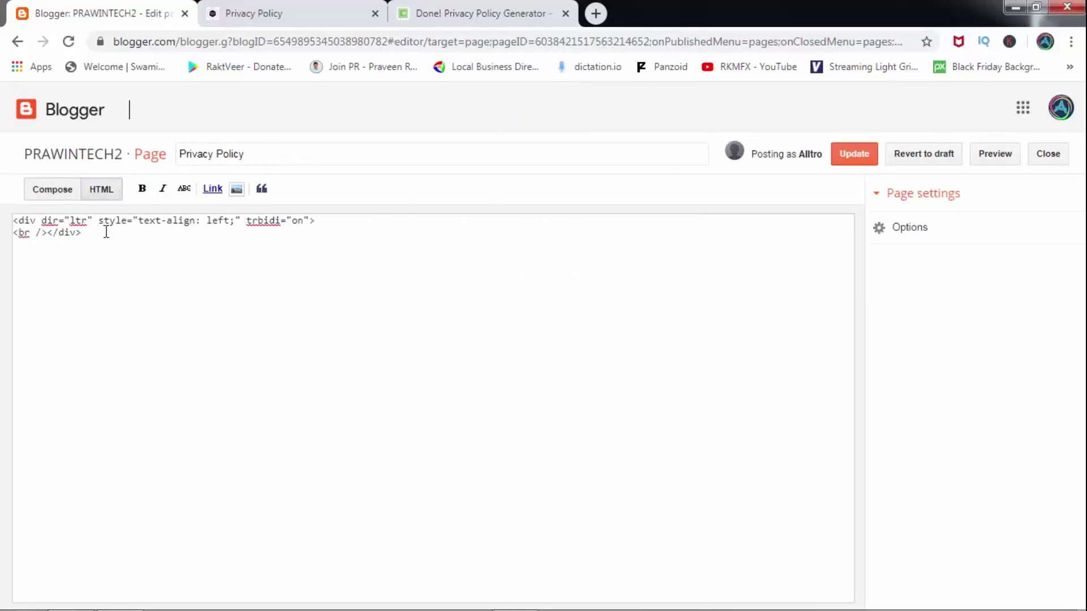
Step: Paste the generated policy HTML into the page and update it
click(37, 272)
right_click(37, 272)
click(99, 364)
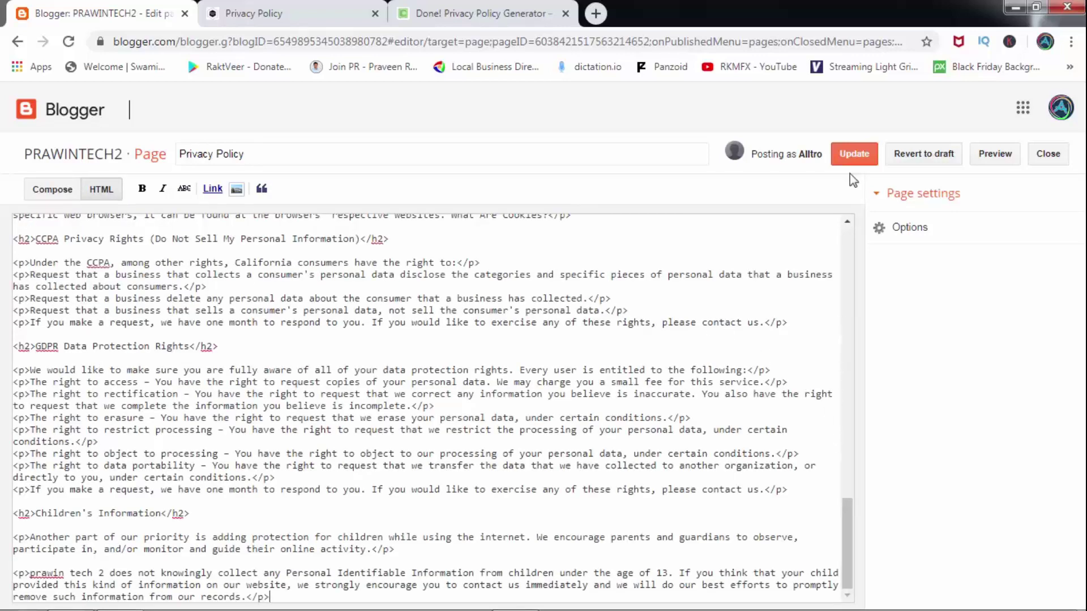
click(854, 154)
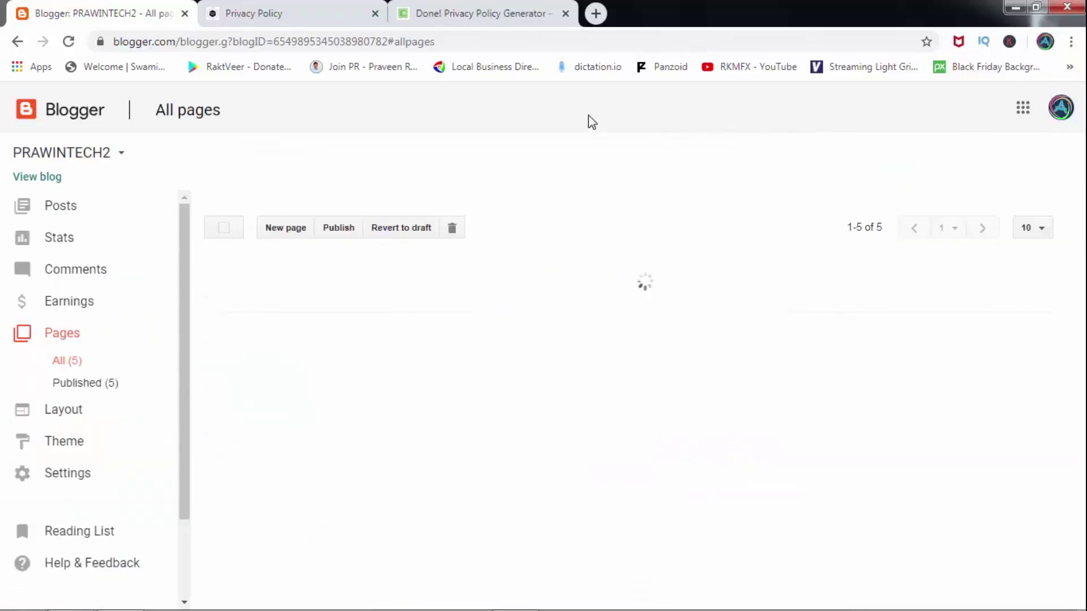
Step: Reload the live Privacy Policy page and scroll through the published policy
click(285, 14)
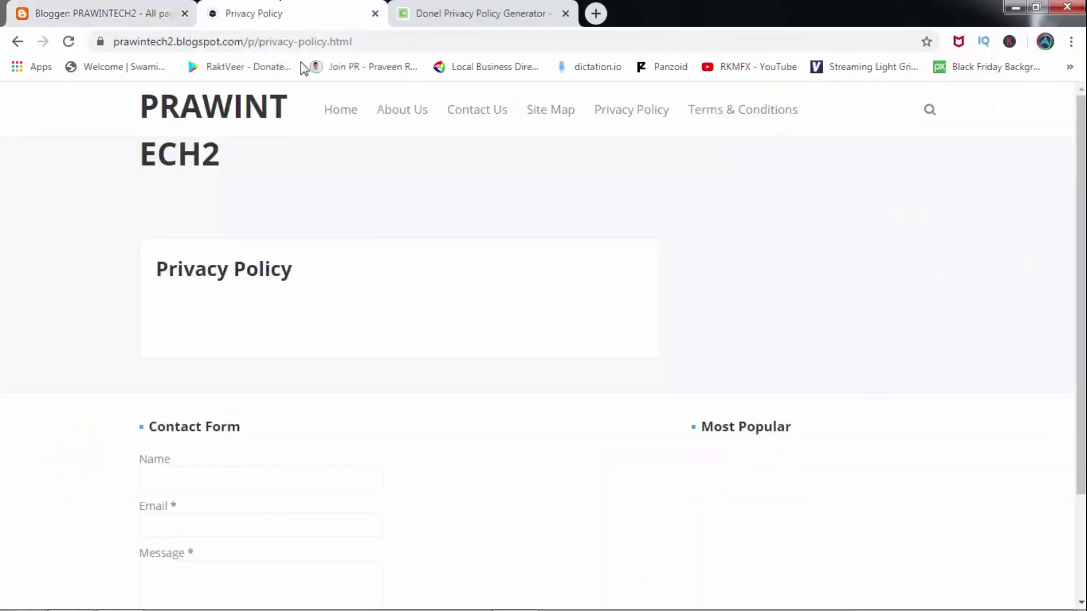
click(68, 41)
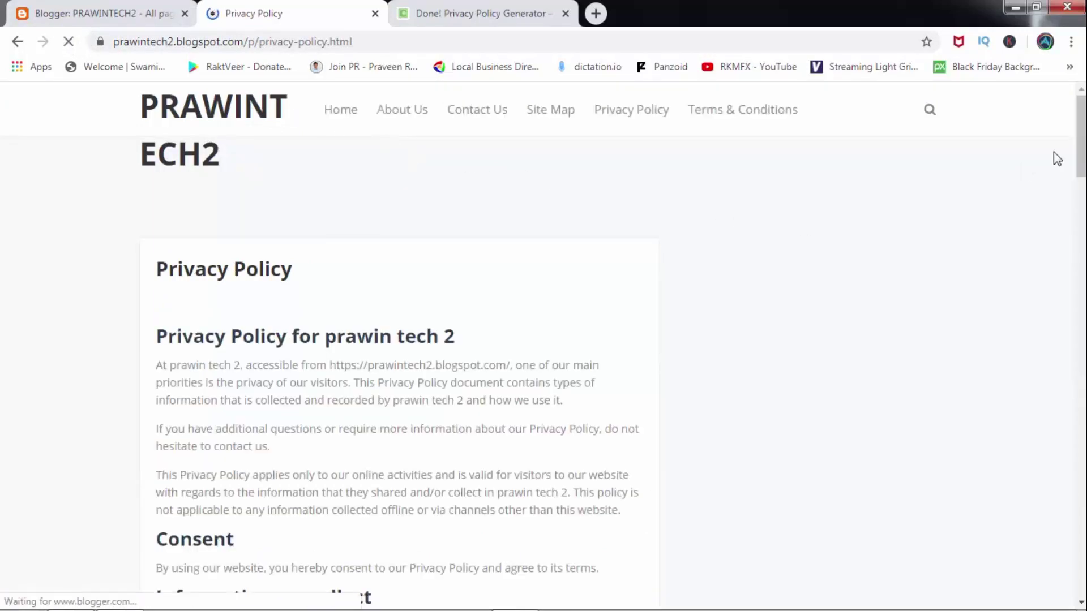
scroll(304, 257, down, 2)
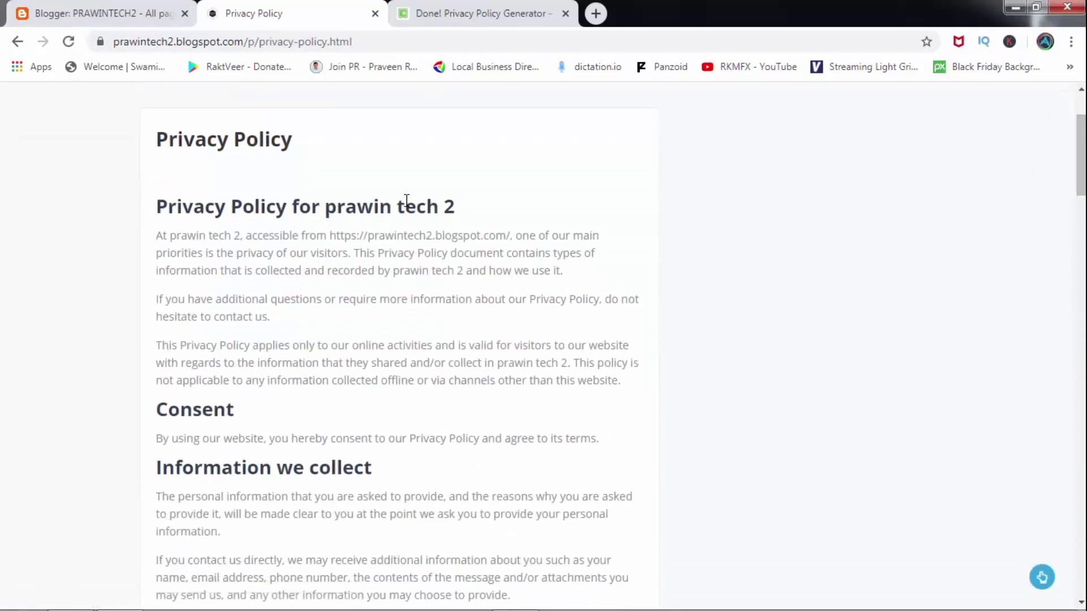
scroll(554, 225, down, 4)
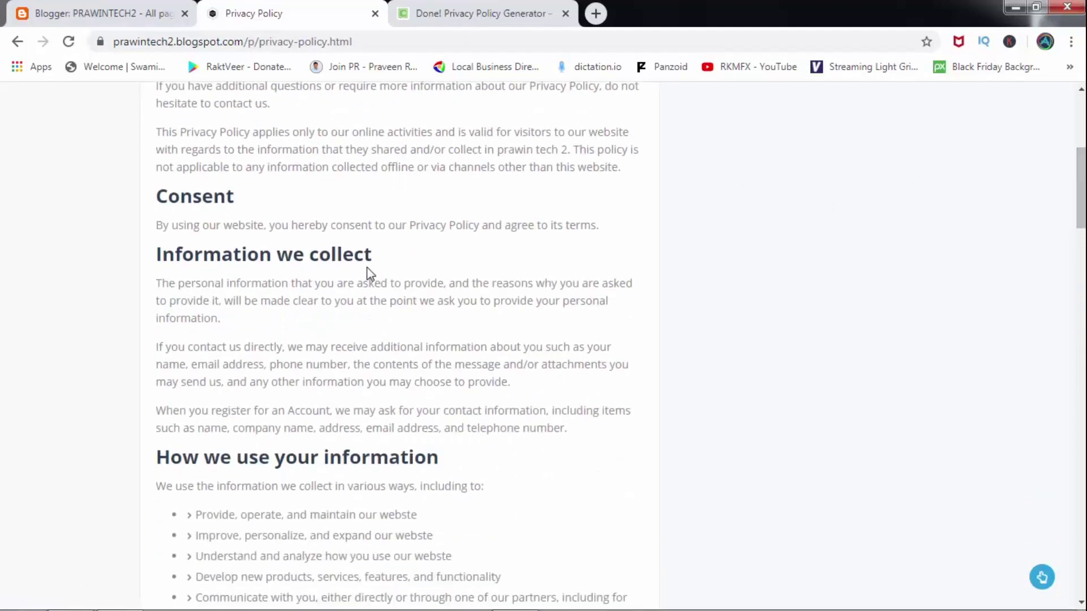
scroll(1081, 226, down, 7)
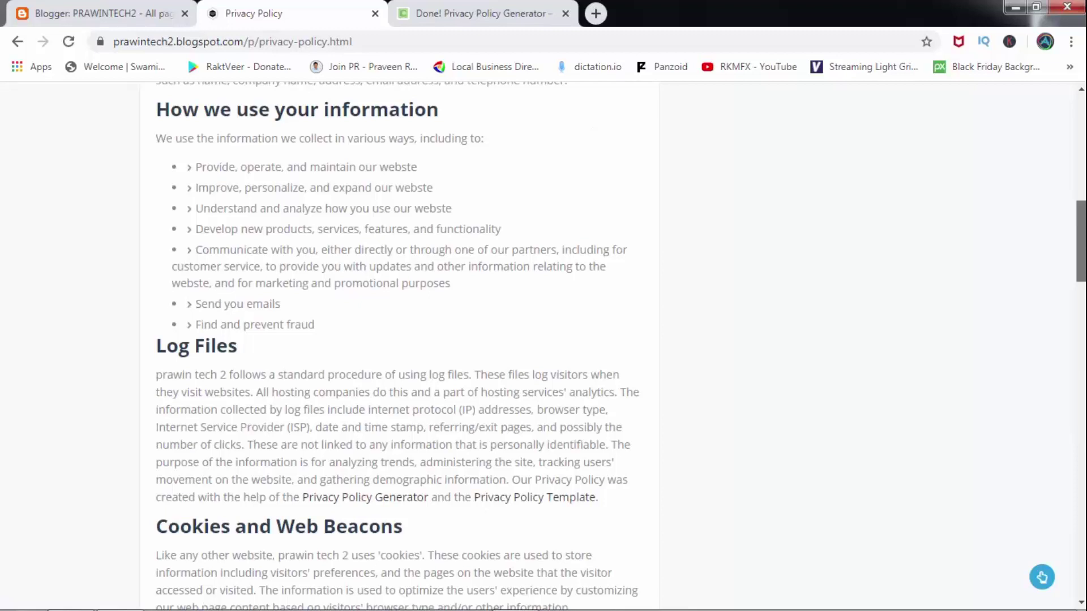
scroll(396, 340, up, 2)
scroll(396, 340, down, 4)
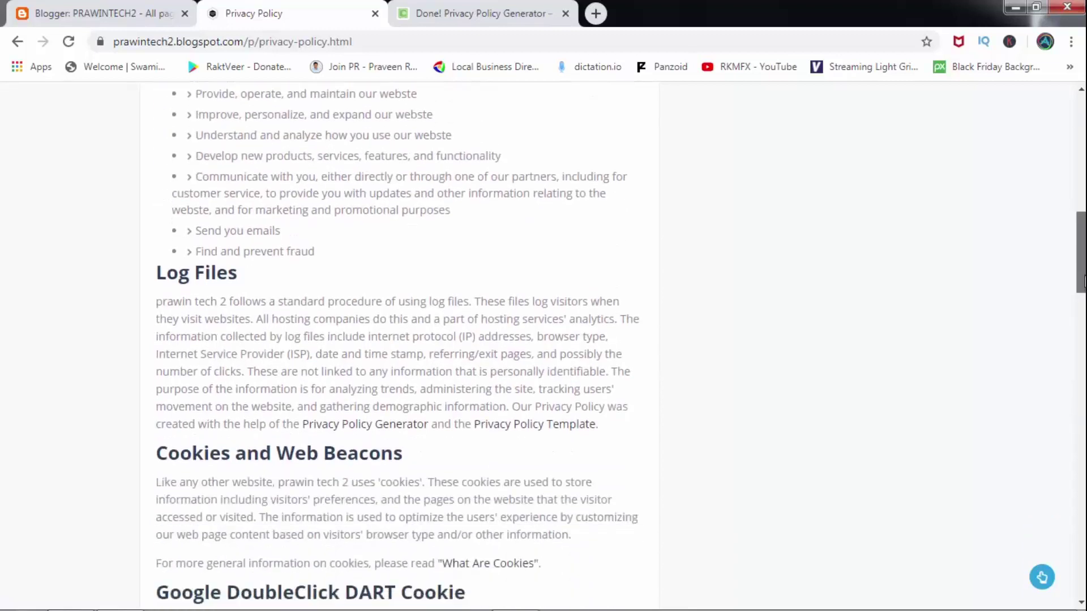
scroll(266, 272, down, 3)
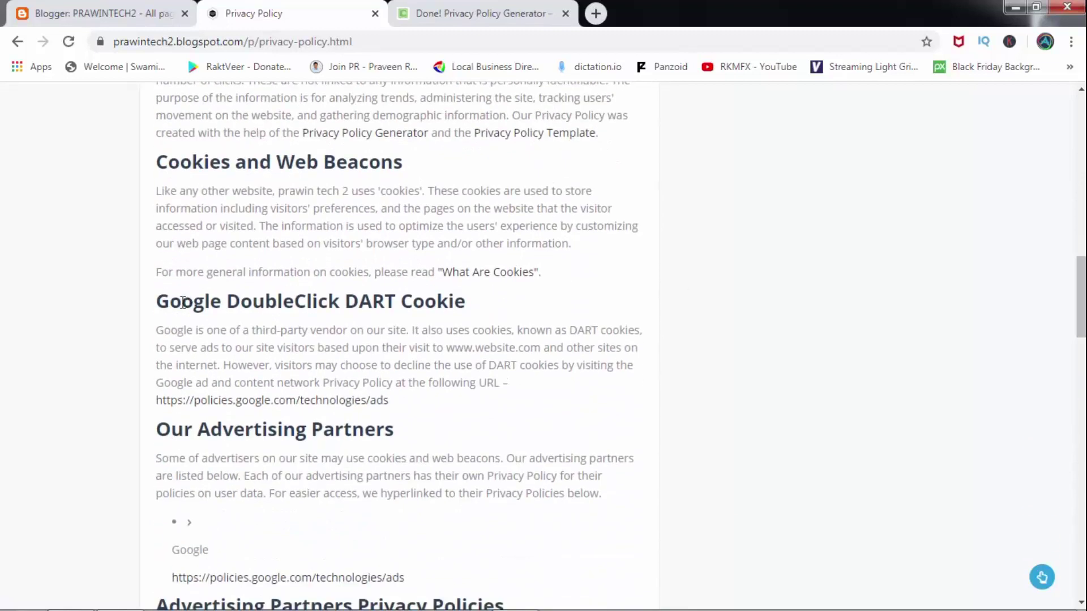
Step: Highlight the DoubleClick DART Cookie and Our Advertising Partners sections while reading the policy
drag(159, 302, 401, 403)
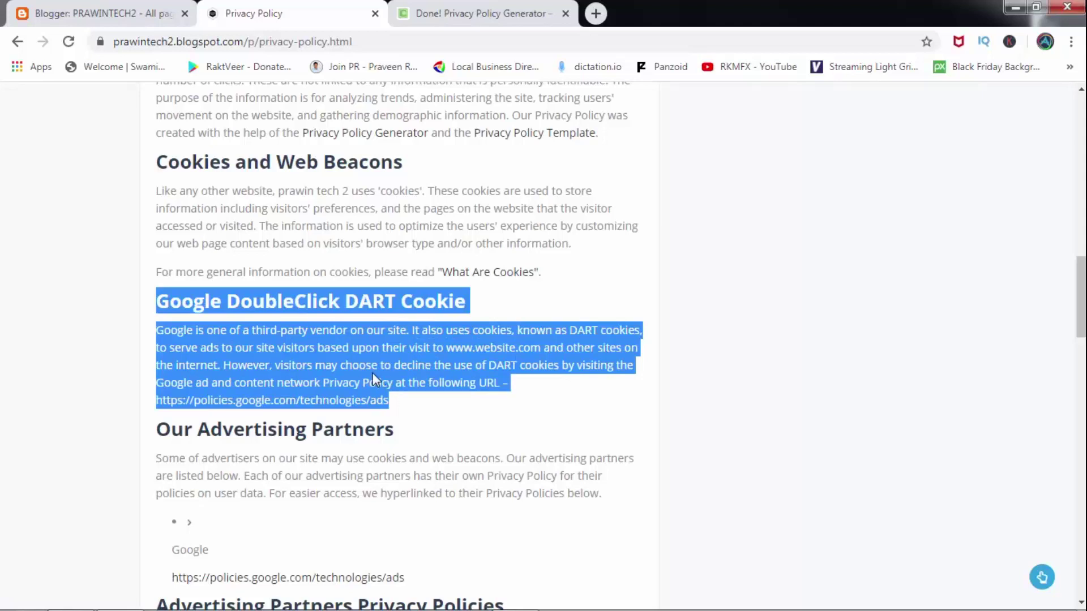
click(267, 429)
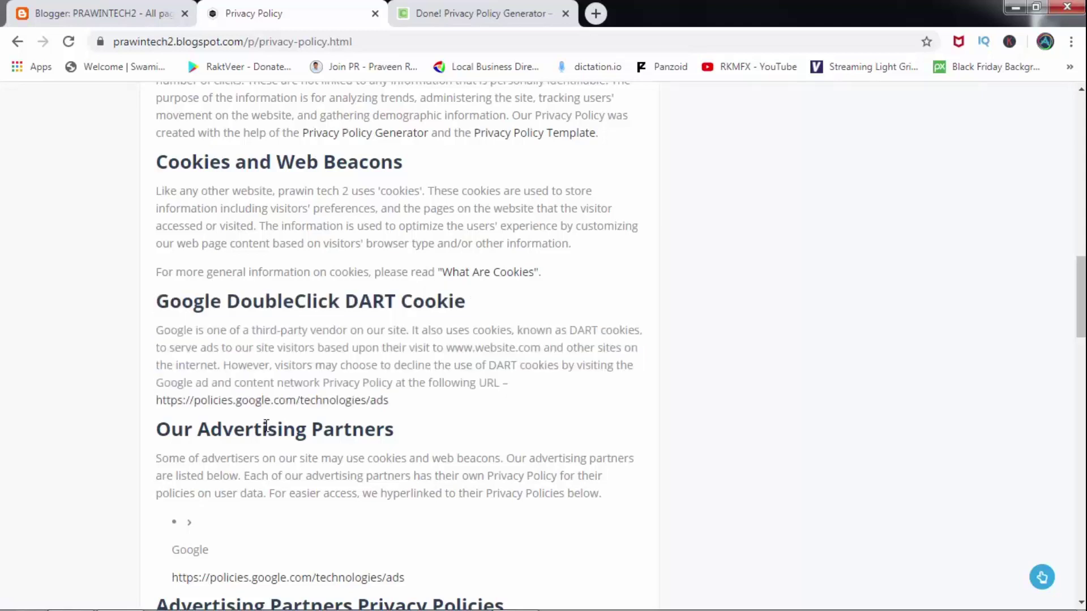
drag(253, 383, 434, 493)
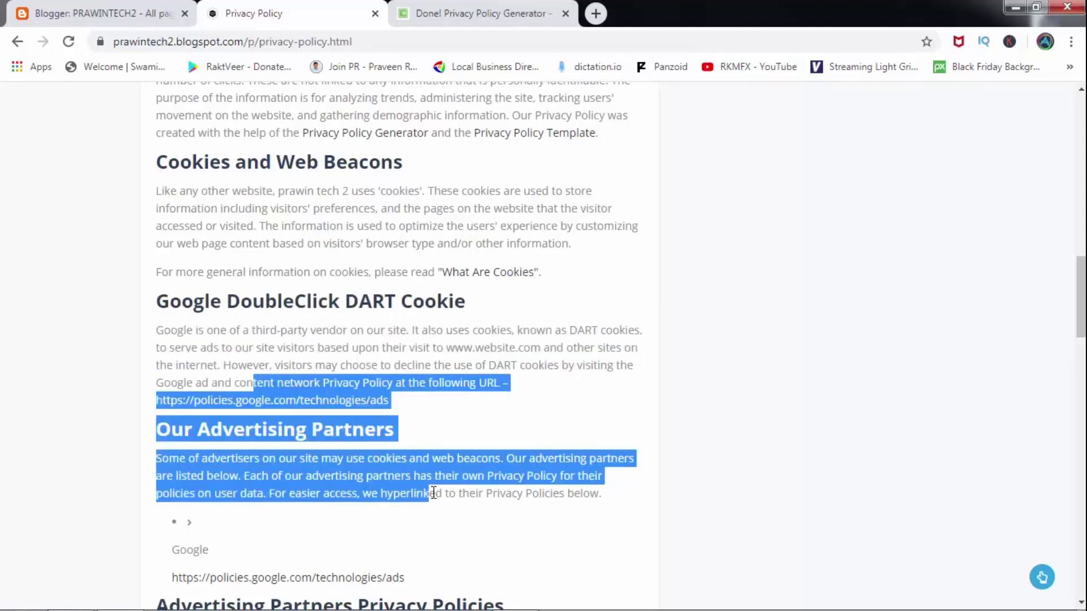
click(440, 492)
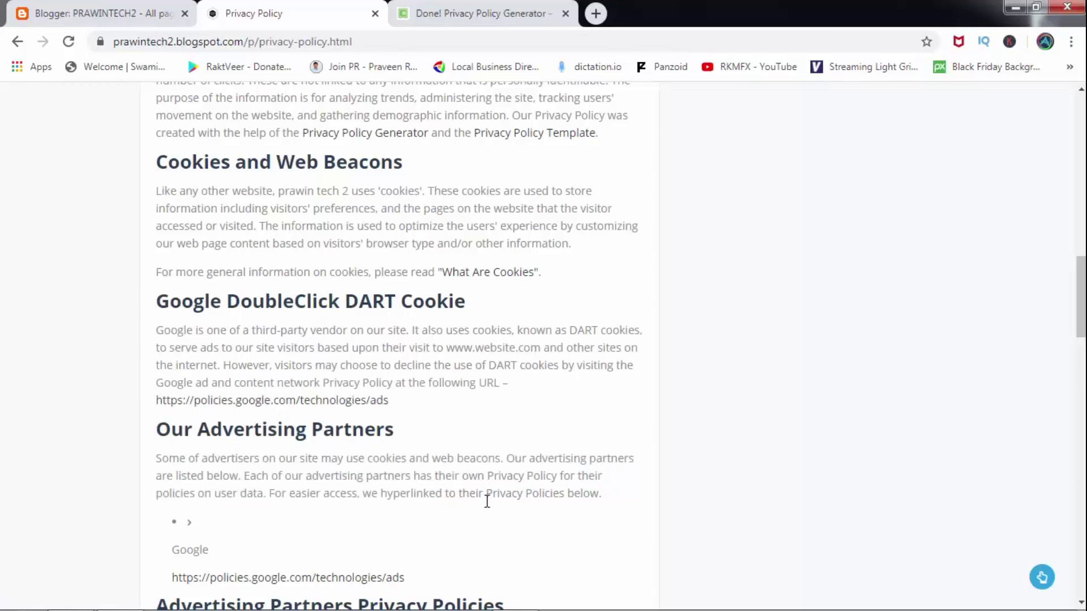
drag(1081, 297, 1081, 173)
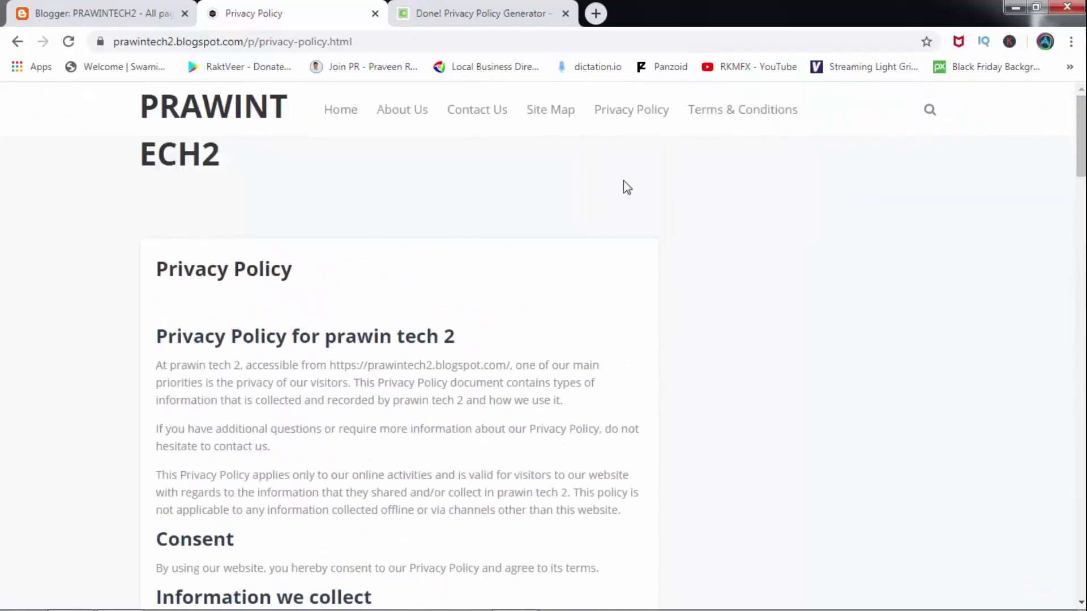